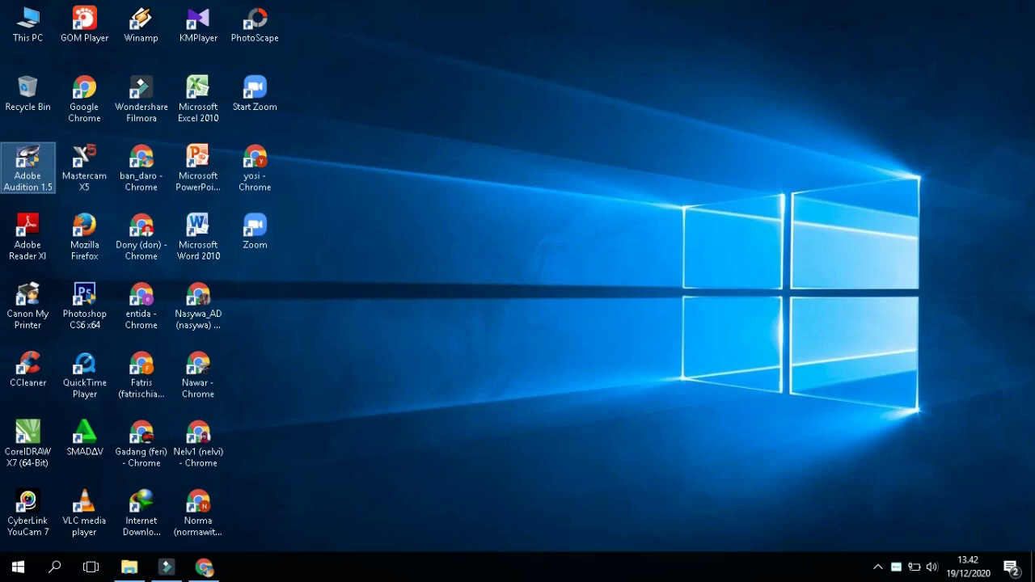
# Launch Adobe Audition, record about 8 seconds of audio as a 44100 Hz, 16-bit stereo waveform, and play it back
pyautogui.press('Return')
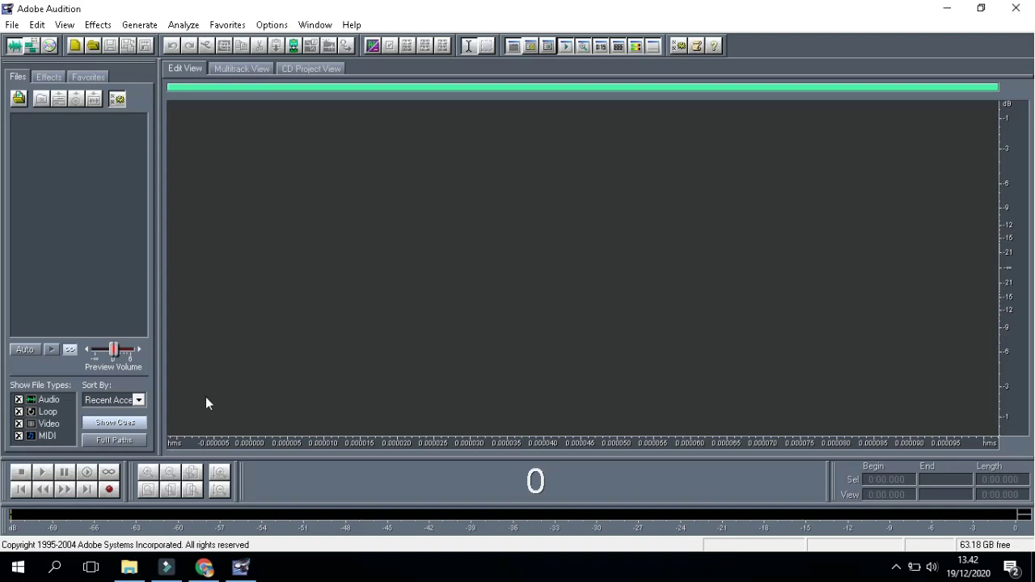
pyautogui.click(109, 490)
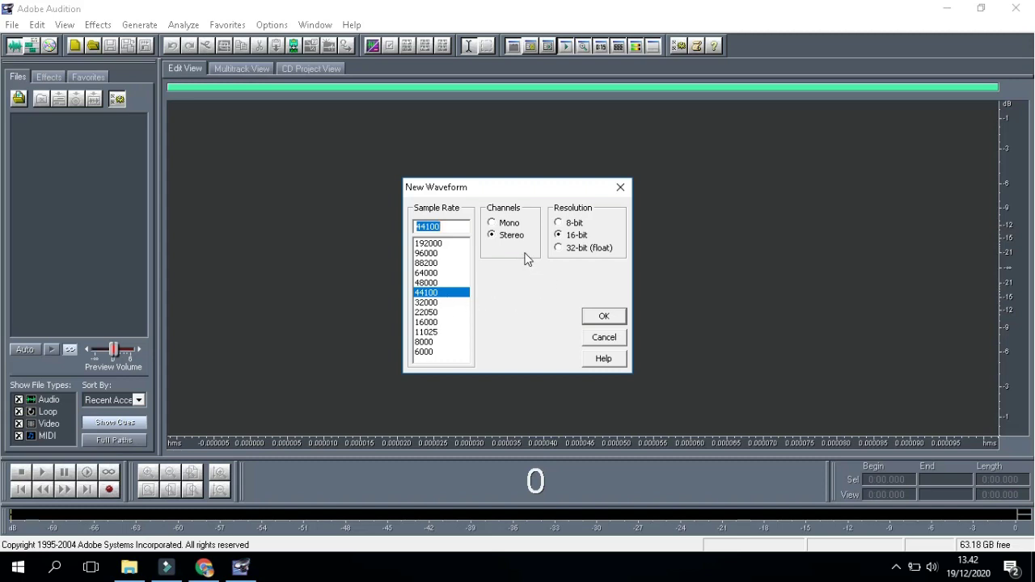
pyautogui.click(602, 317)
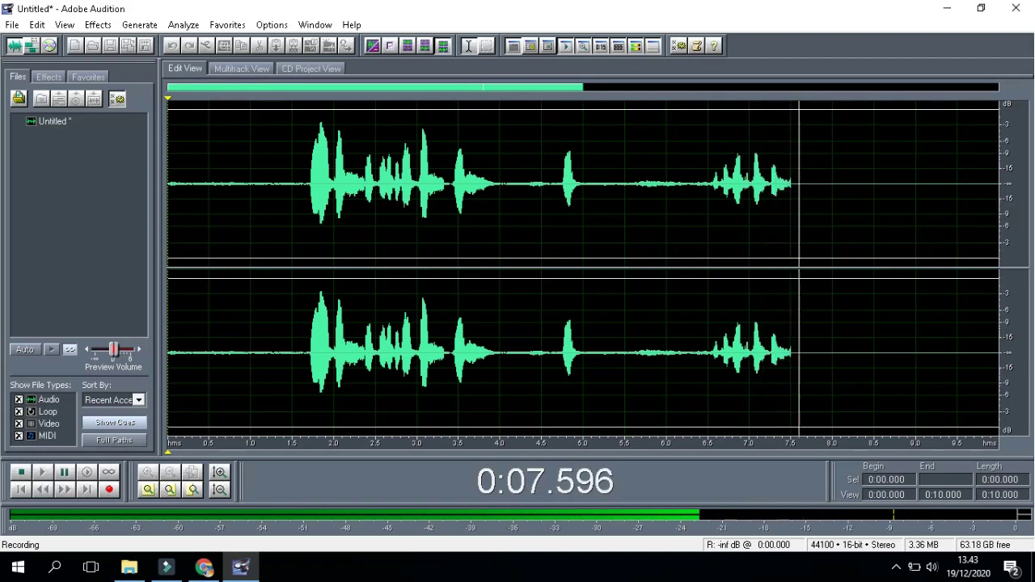
pyautogui.press('space')
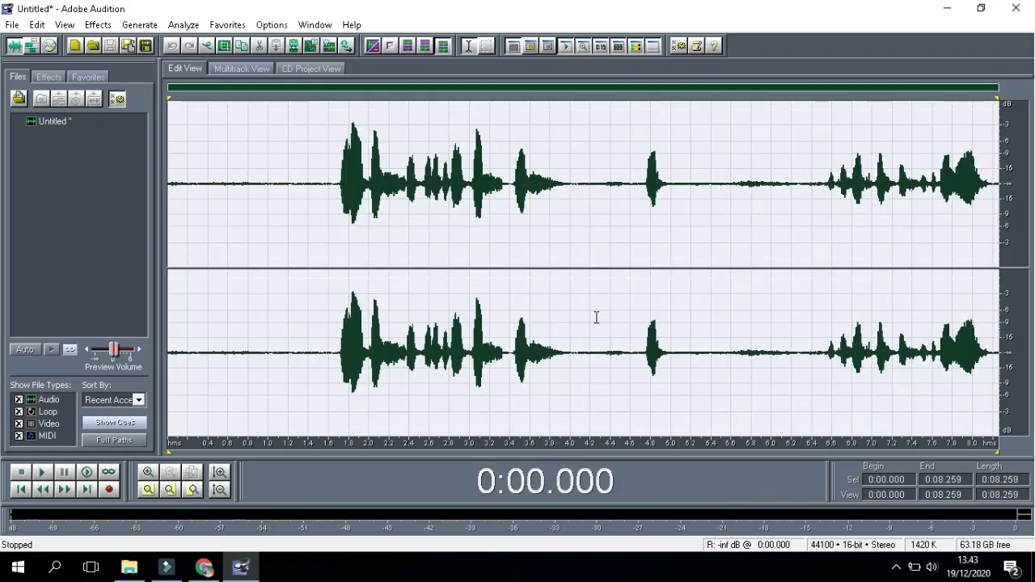
pyautogui.press('space')
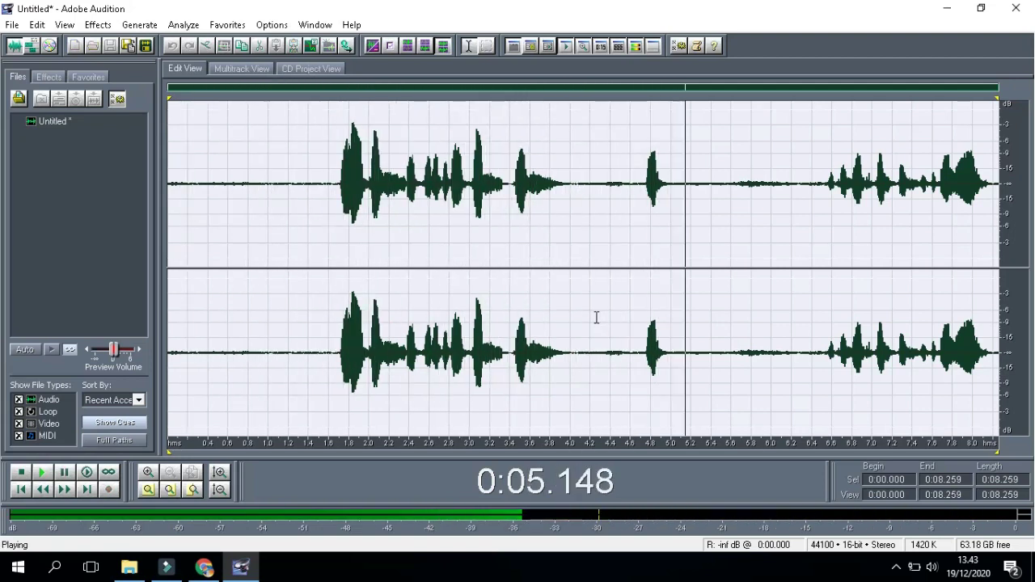
pyautogui.press('space')
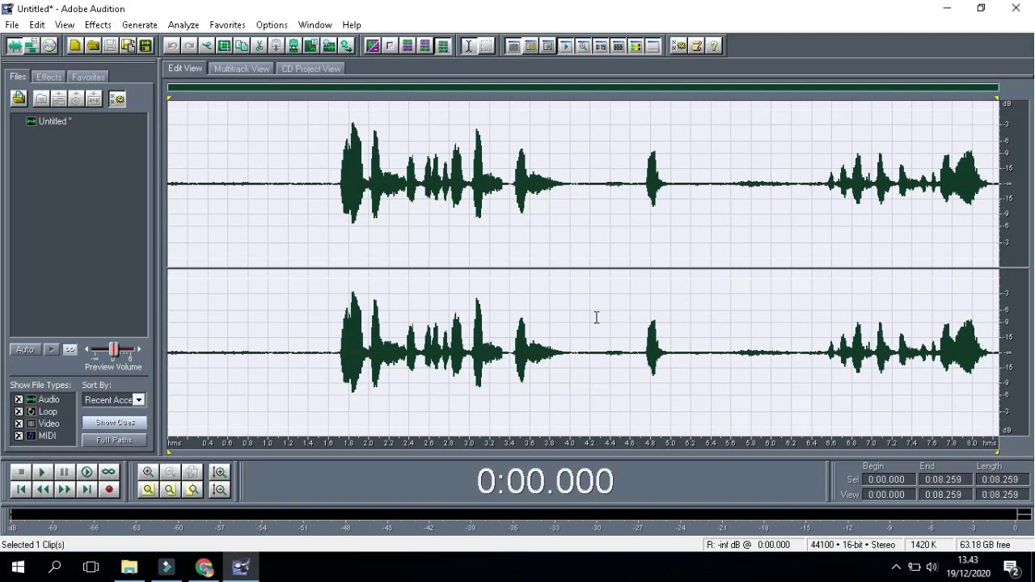
# Switch to the multitrack view and move the recorded clip from Track 1 to Track 3, starting at about 9.75 s
pyautogui.press('F12')
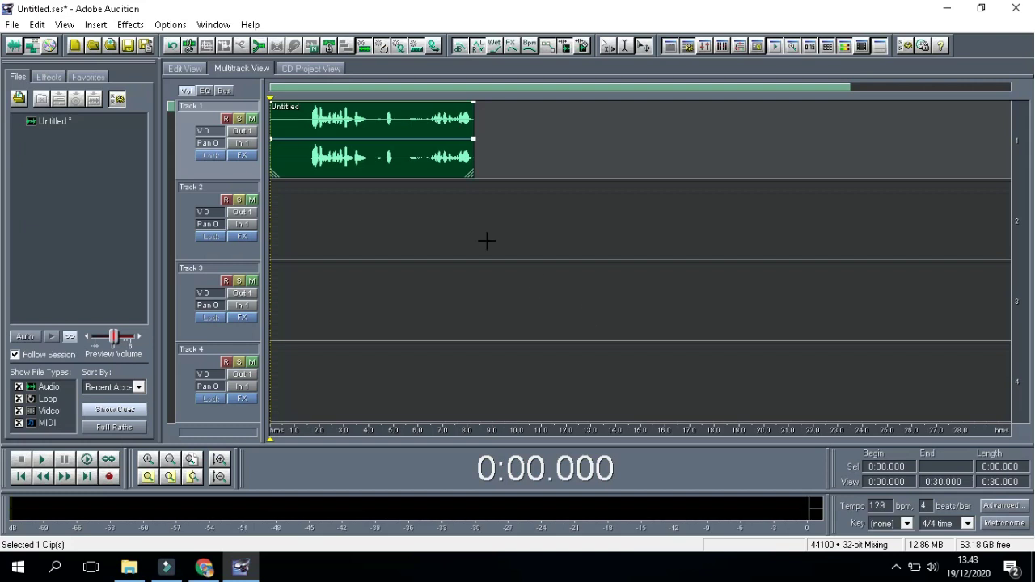
pyautogui.click(403, 150)
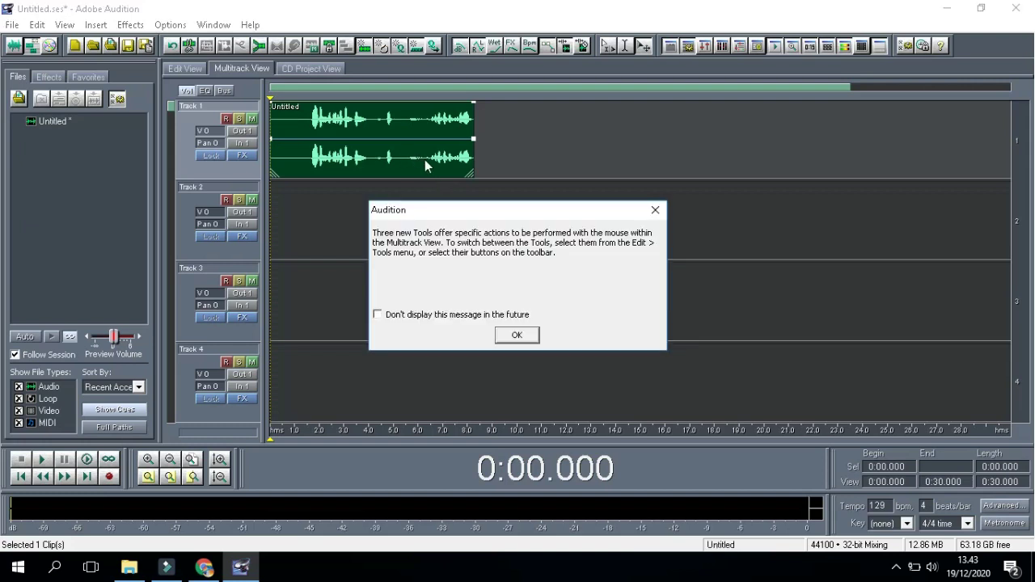
pyautogui.click(463, 321)
pyautogui.click(512, 333)
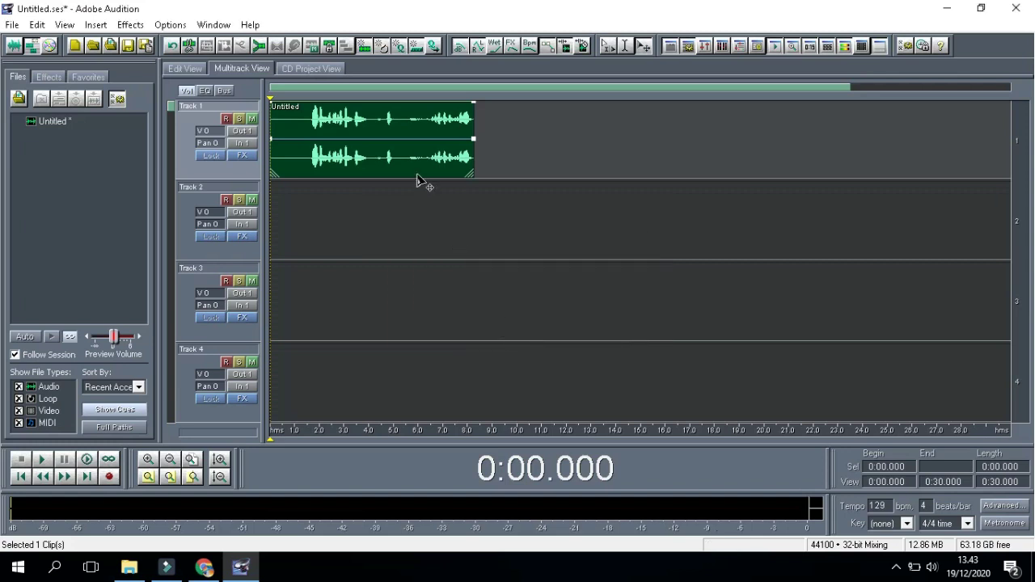
pyautogui.moveTo(411, 164); pyautogui.dragTo(649, 281)
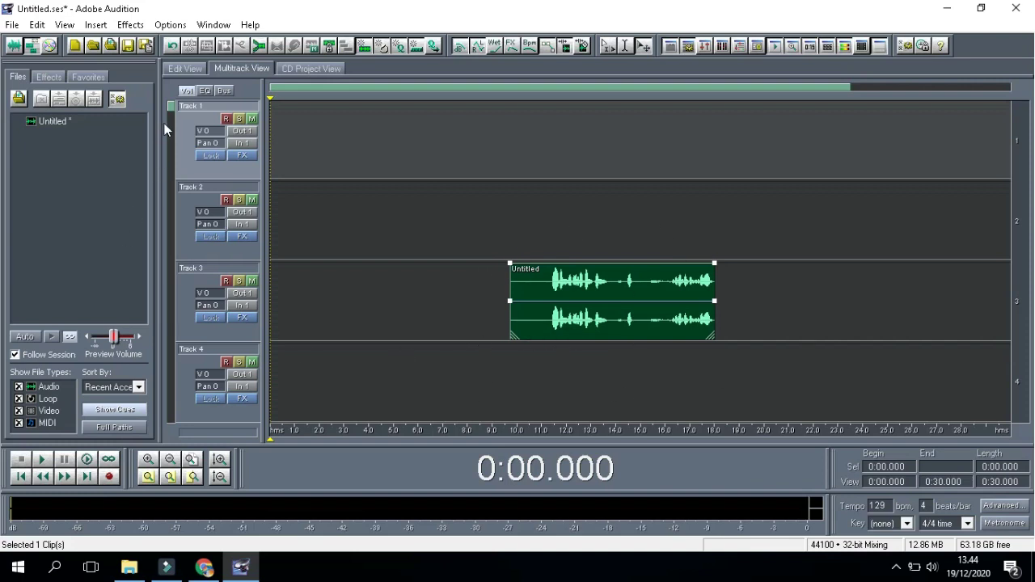
# Duplicate the Track 3 clip 2 times with no gaps for continuous looping
pyautogui.moveTo(174, 108)
pyautogui.mouseDown()
pyautogui.moveTo(186, 429)
pyautogui.moveTo(166, 207)
pyautogui.moveTo(172, 106)
pyautogui.mouseUp()
pyautogui.rightClick(577, 289)
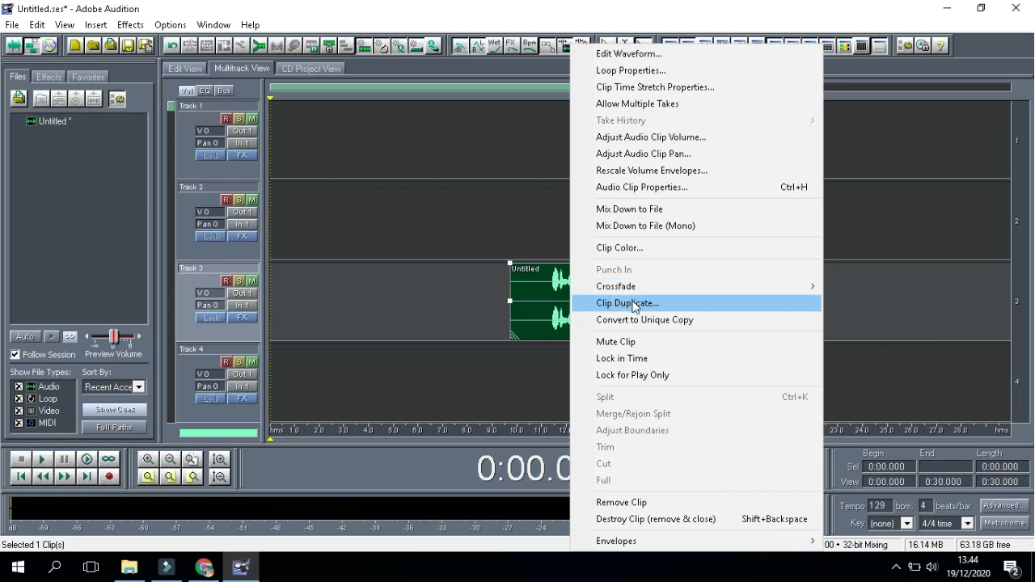
pyautogui.click(633, 305)
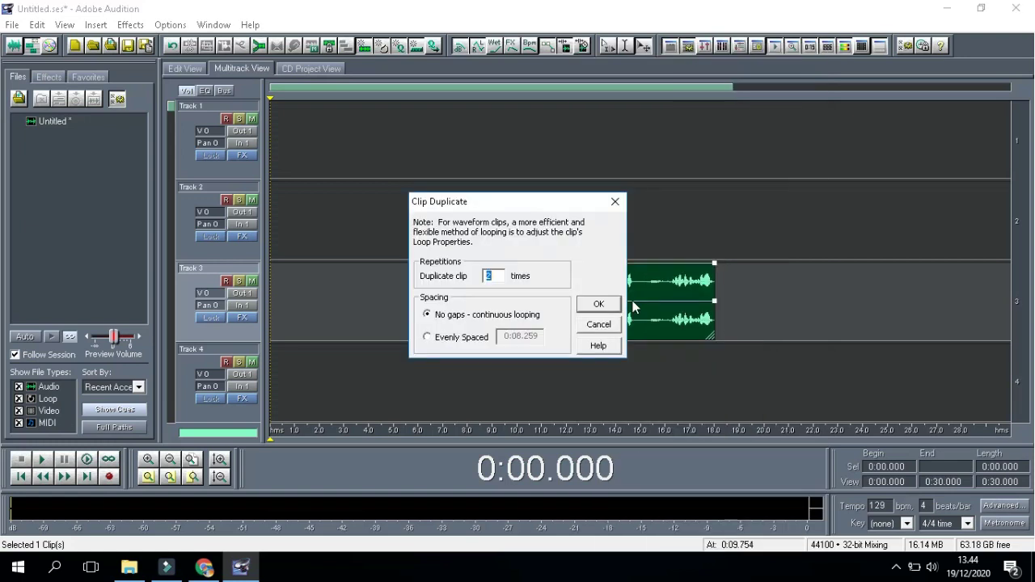
pyautogui.click(591, 307)
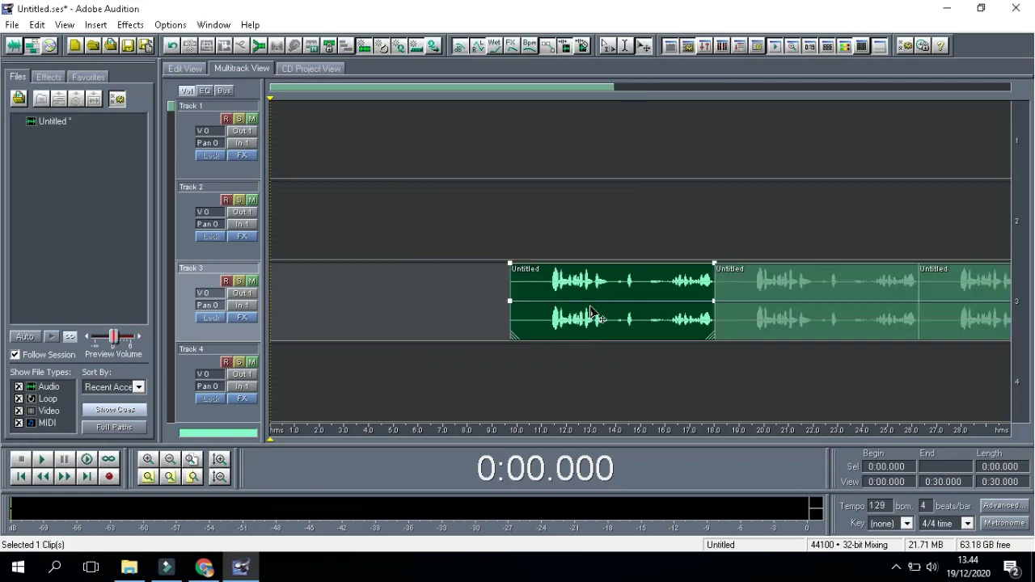
# Move the first copy to Track 2 at about 16 s and shift the second copy on Track 3 to about 22.4 s
pyautogui.moveTo(760, 315); pyautogui.dragTo(708, 234)
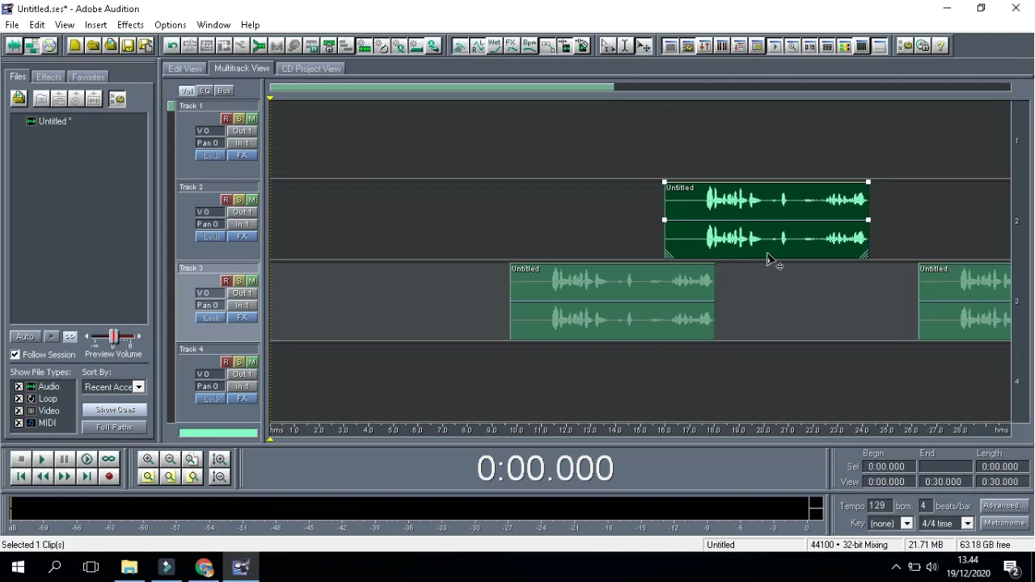
pyautogui.moveTo(943, 308); pyautogui.dragTo(846, 303)
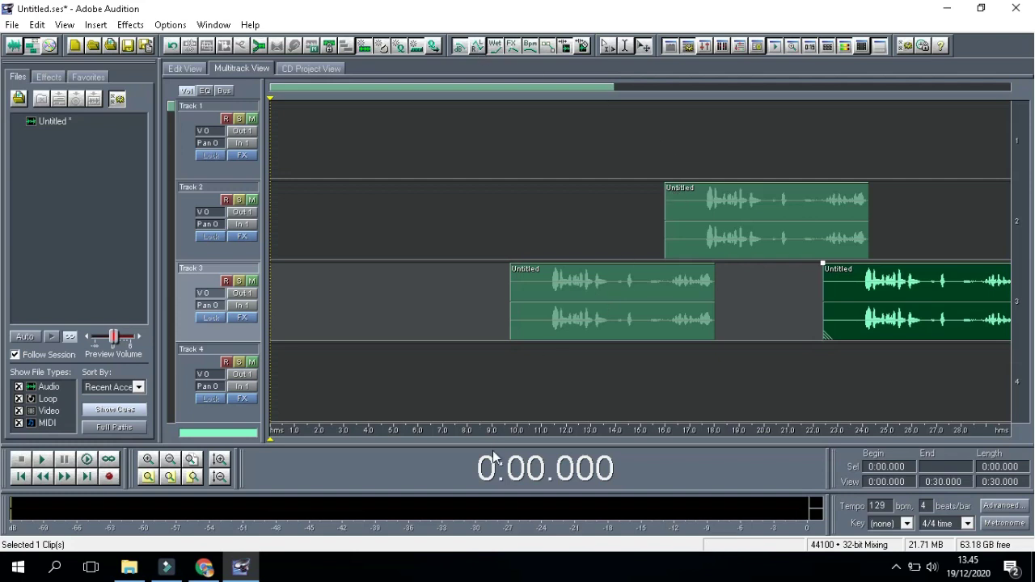
pyautogui.moveTo(633, 434); pyautogui.dragTo(507, 434)
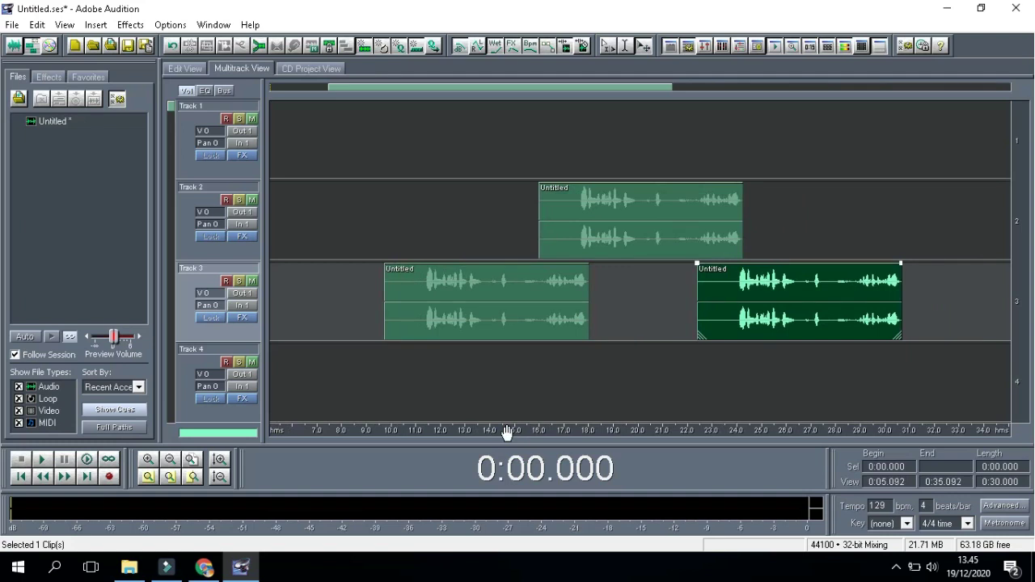
# Mix down all clips to a new file with Project Link embedding activated, without saving the session, and play the mixdown
pyautogui.hotkey('ctrl', 'a')
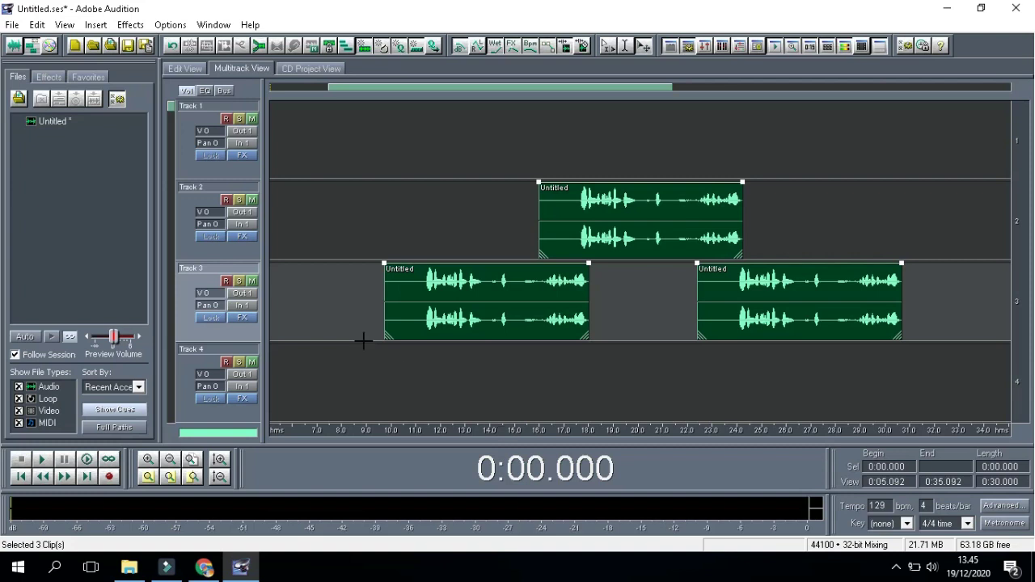
pyautogui.click(259, 46)
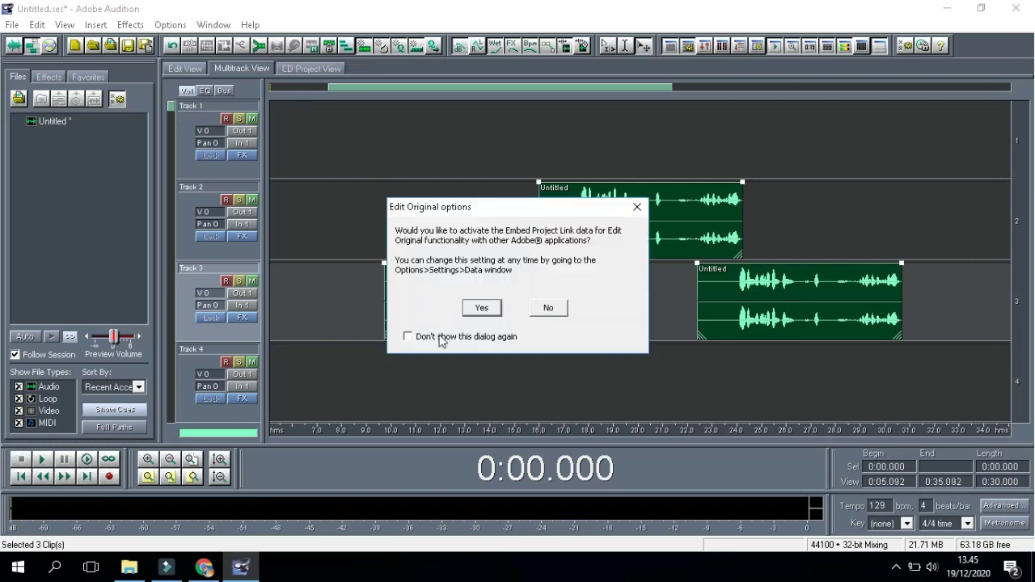
pyautogui.click(481, 311)
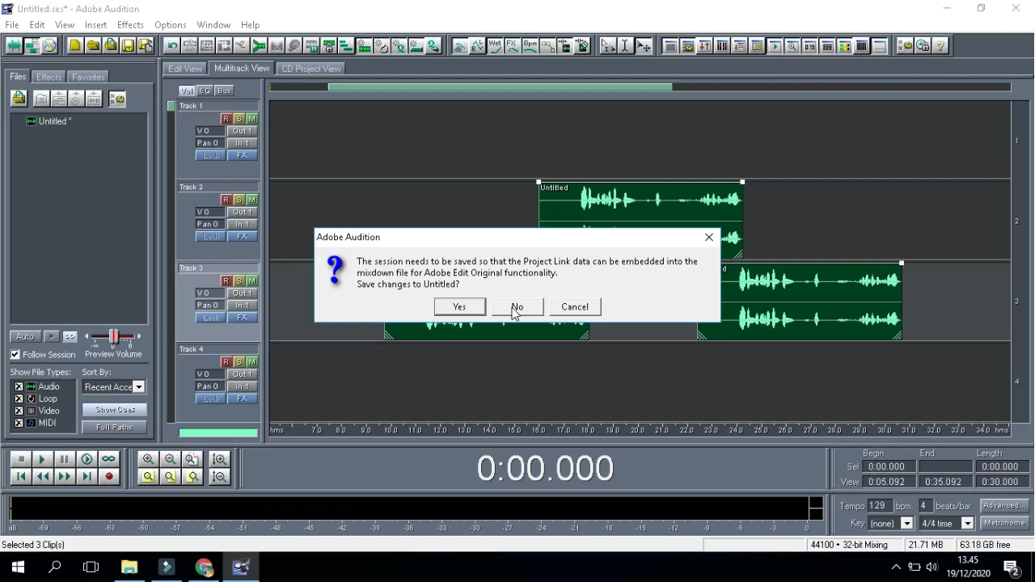
pyautogui.click(515, 308)
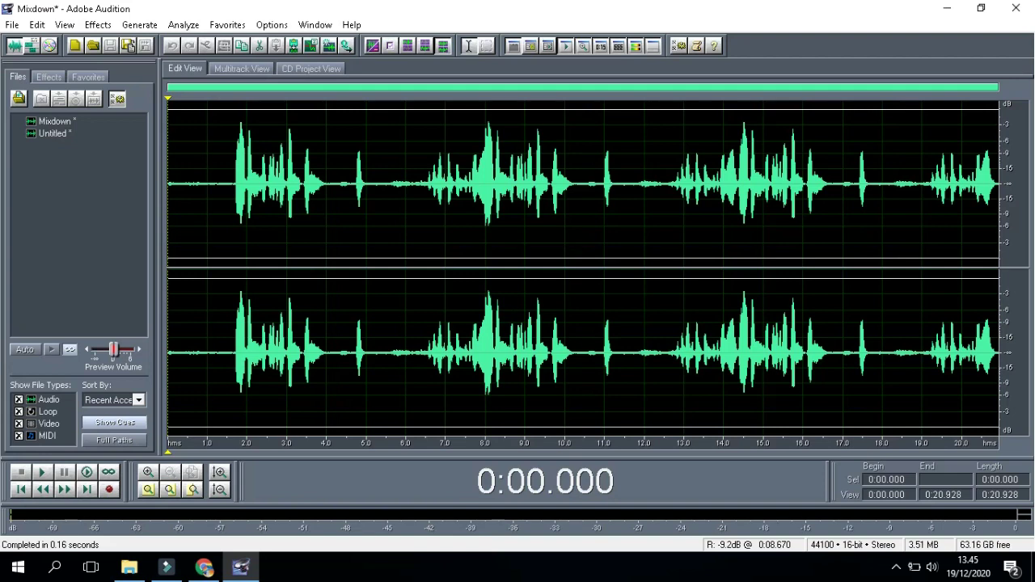
pyautogui.press('space')
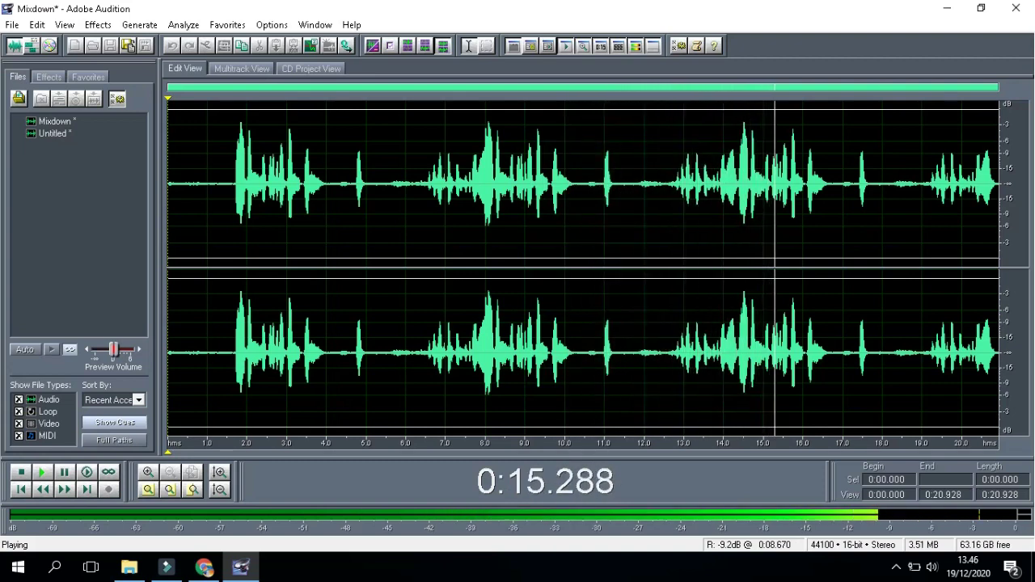
pyautogui.press('space')
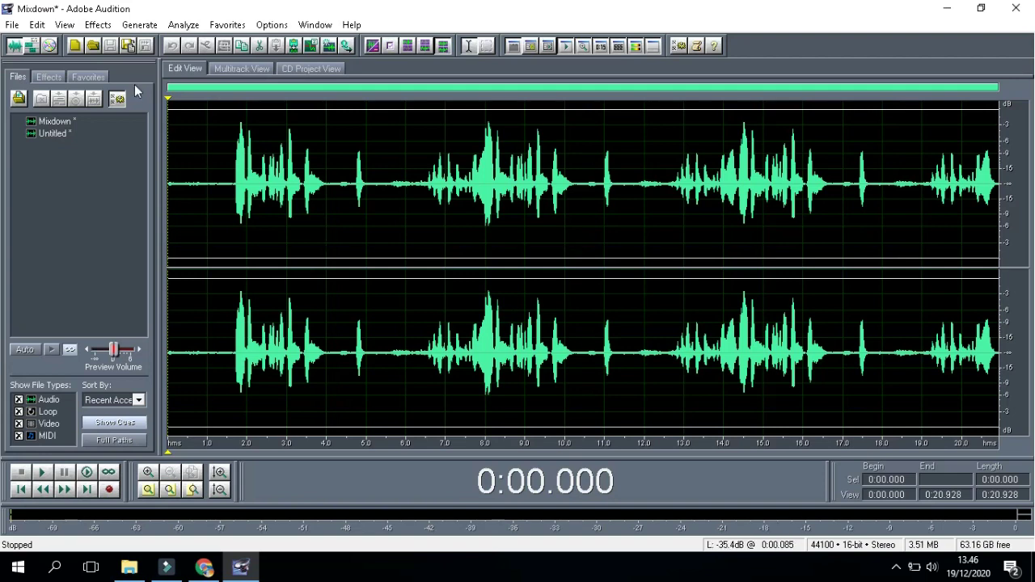
# Start saving the mixdown as a new file in the Music folder with the mp3PRO (FhG) (*.mp3) format
pyautogui.click(11, 25)
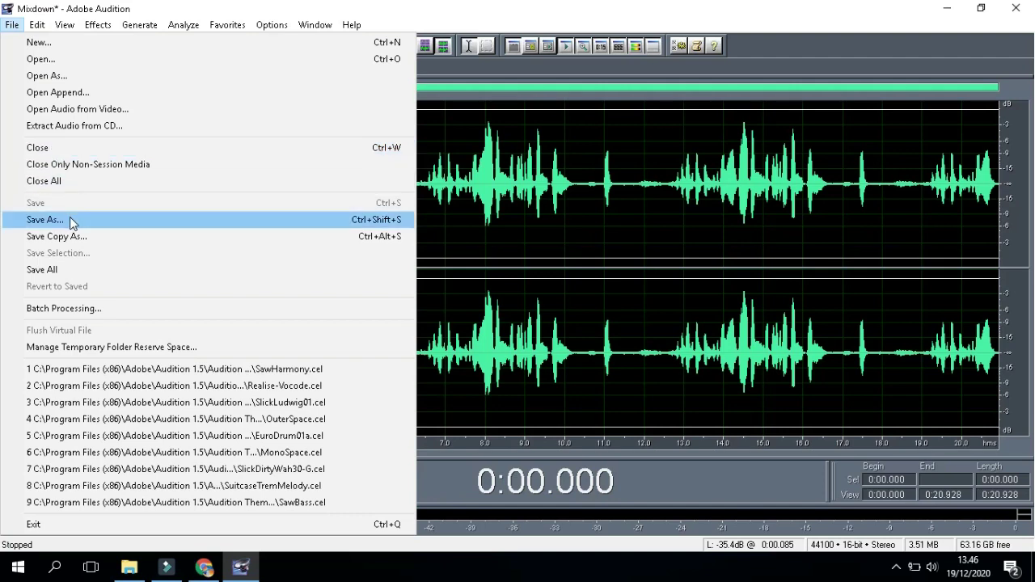
pyautogui.click(450, 99)
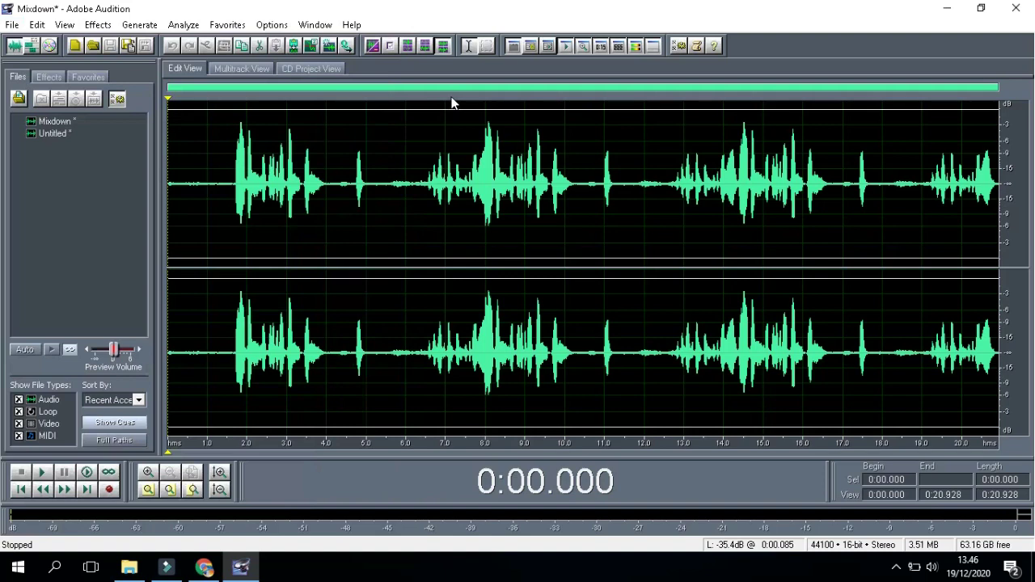
pyautogui.click(127, 50)
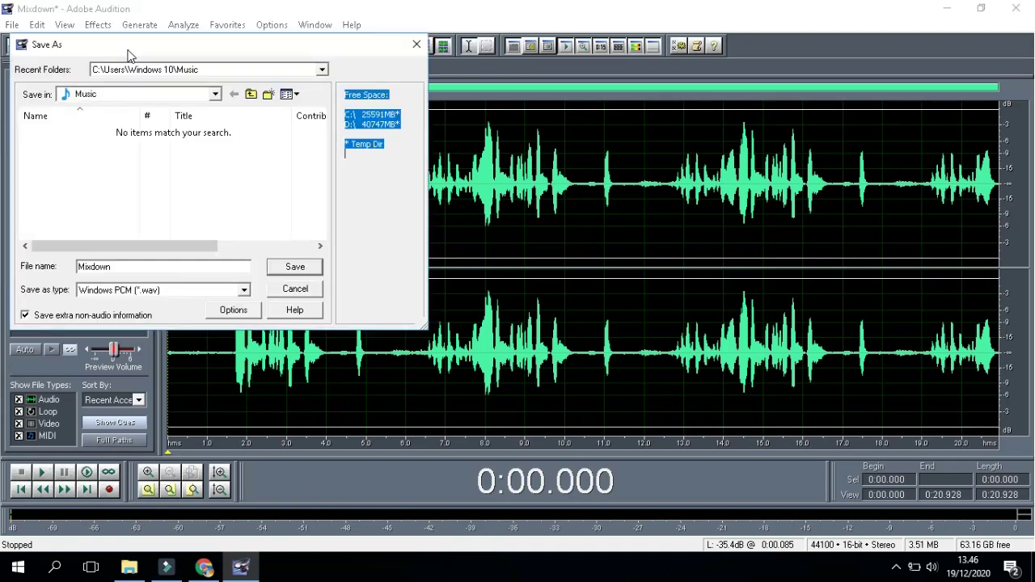
pyautogui.click(106, 291)
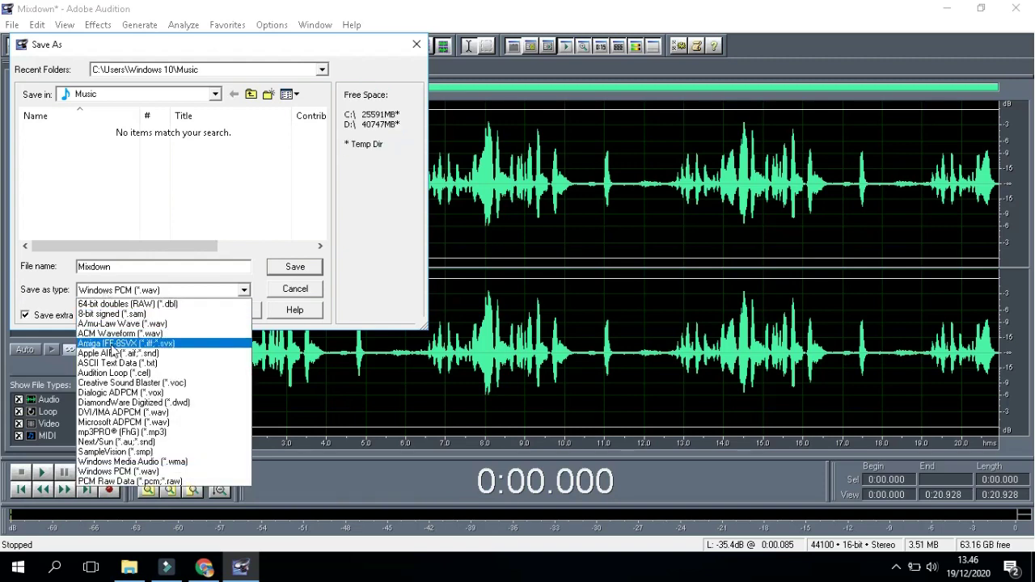
pyautogui.click(117, 432)
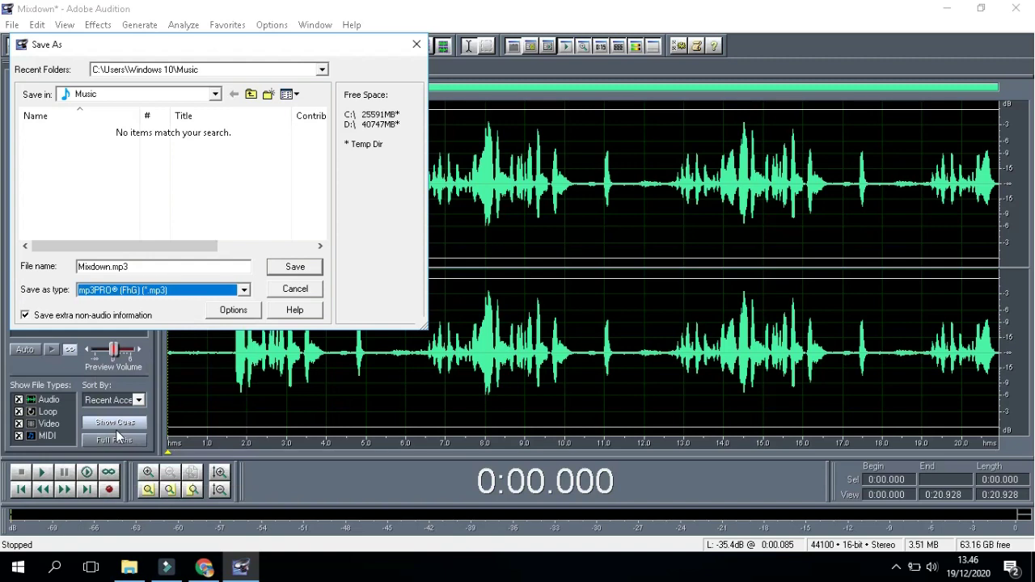
# Name the file coba.mp3 and save it, turning off future display of the lower-fidelity format warning
pyautogui.click(110, 268)
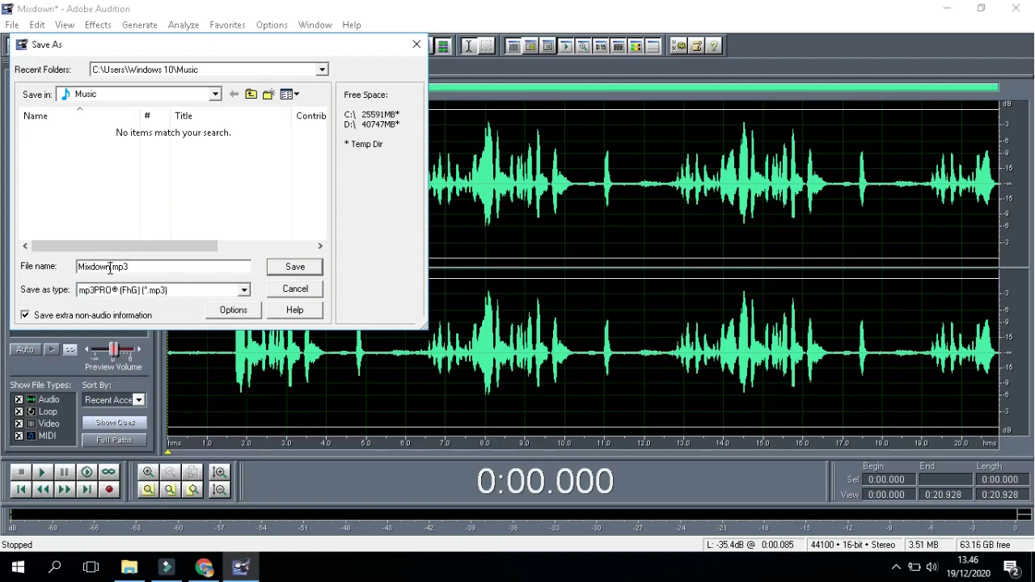
pyautogui.press('BackSpace')
pyautogui.press('BackSpace')
pyautogui.press('BackSpace')
pyautogui.press('BackSpace')
pyautogui.press('BackSpace')
pyautogui.press('BackSpace')
pyautogui.press('BackSpace')
pyautogui.write('coba')
pyautogui.click(294, 267)
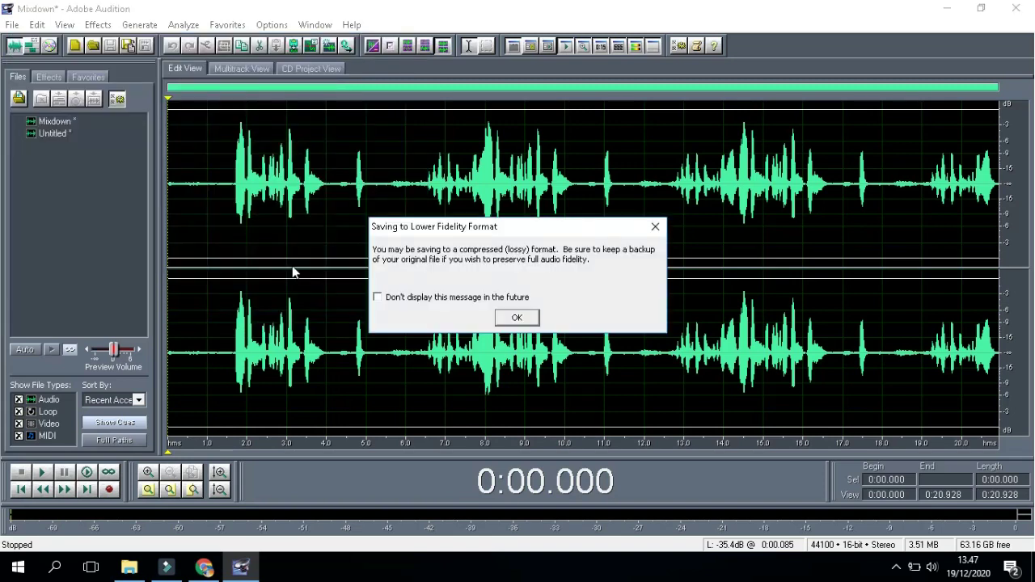
pyautogui.click(408, 299)
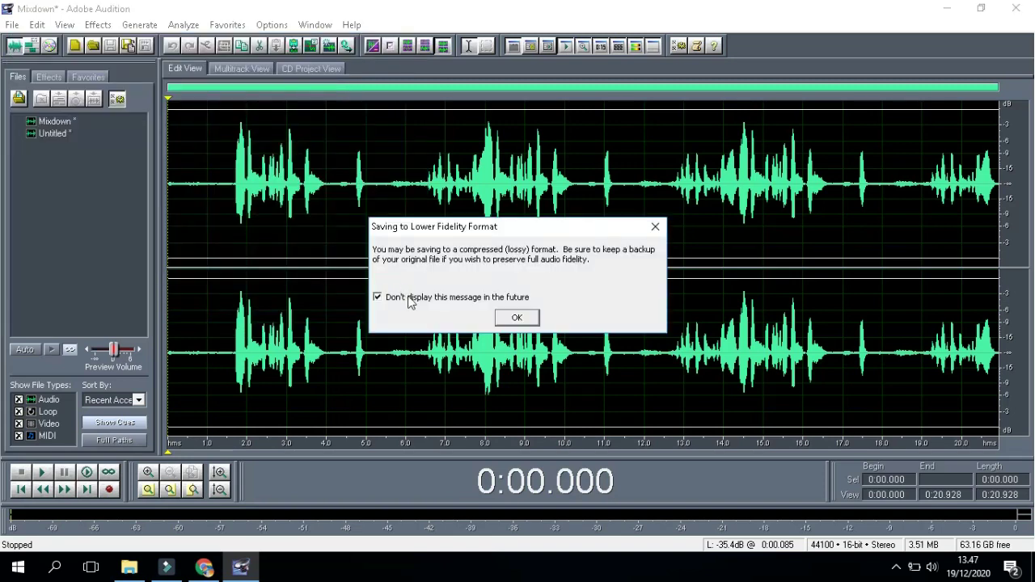
pyautogui.click(517, 316)
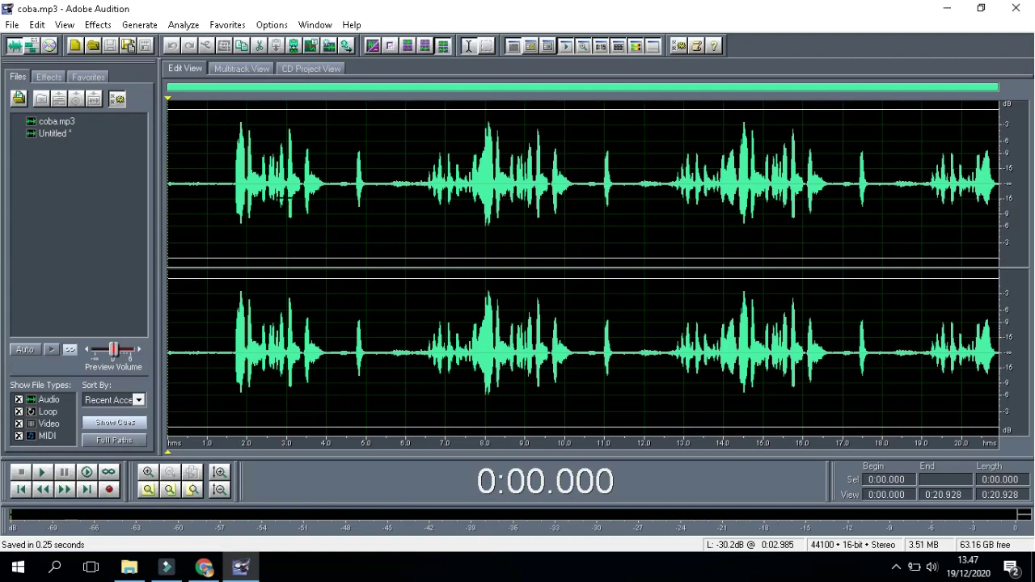
# Return to the multitrack view and save the session as coba.2 in the Music folder, without saving any of the unsaved audio files
pyautogui.press('F12')
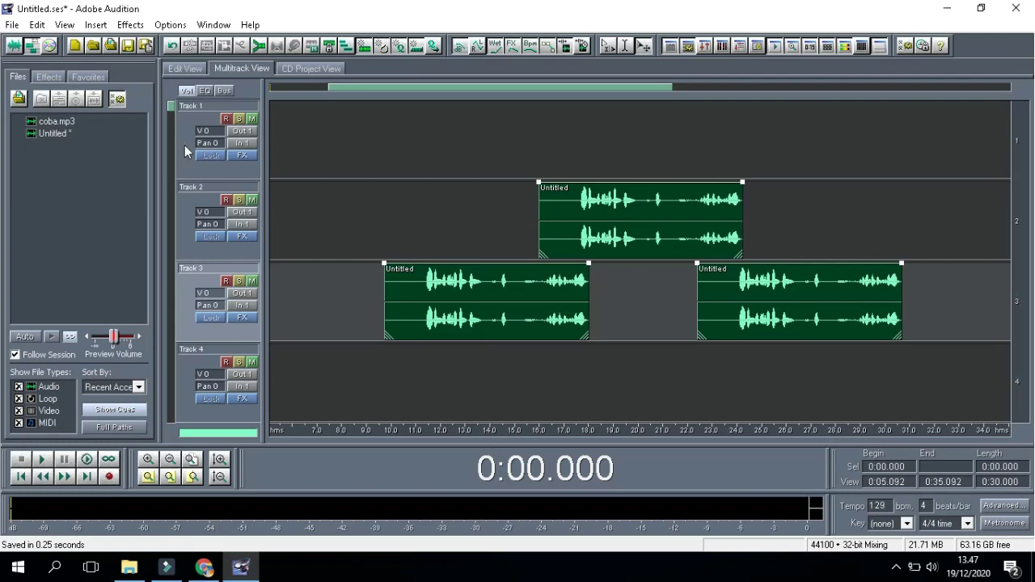
pyautogui.click(12, 25)
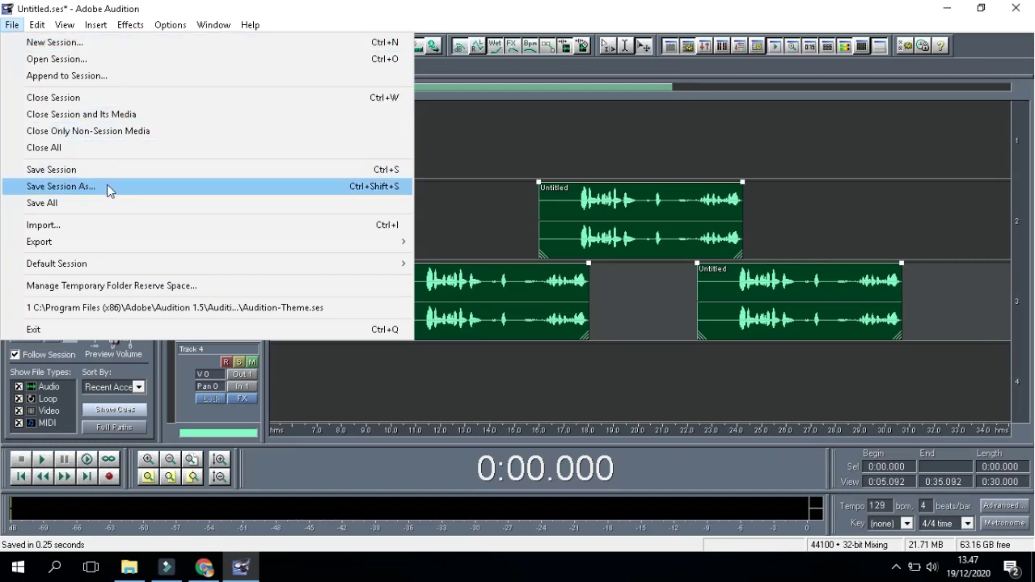
pyautogui.click(427, 69)
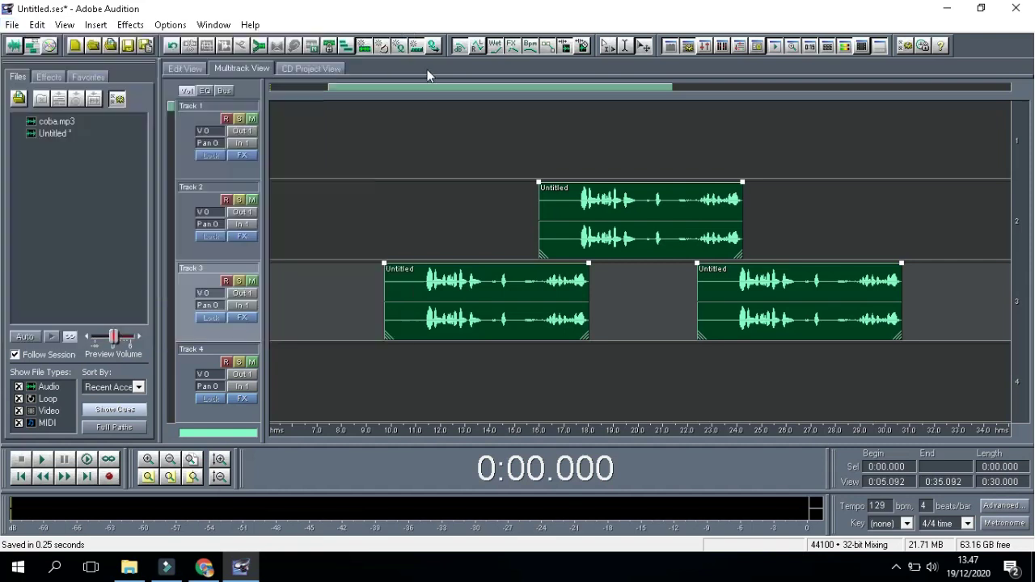
pyautogui.click(145, 46)
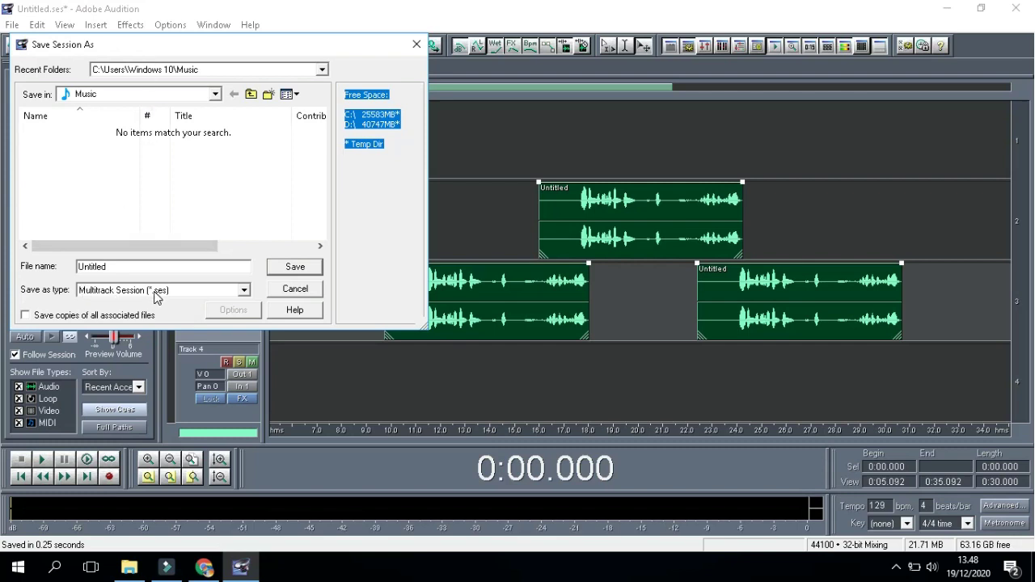
pyautogui.doubleClick(112, 269)
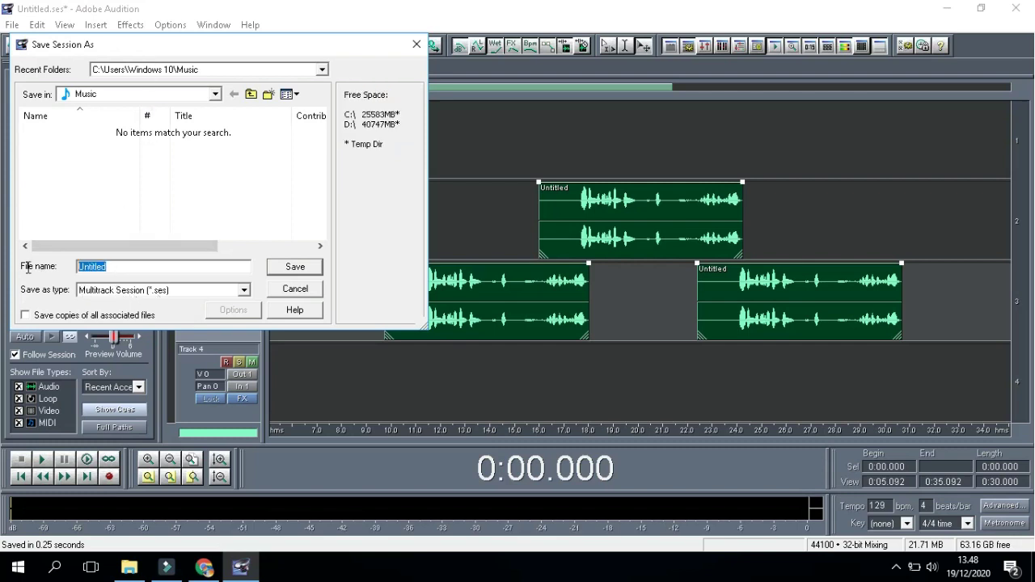
pyautogui.write('coba')
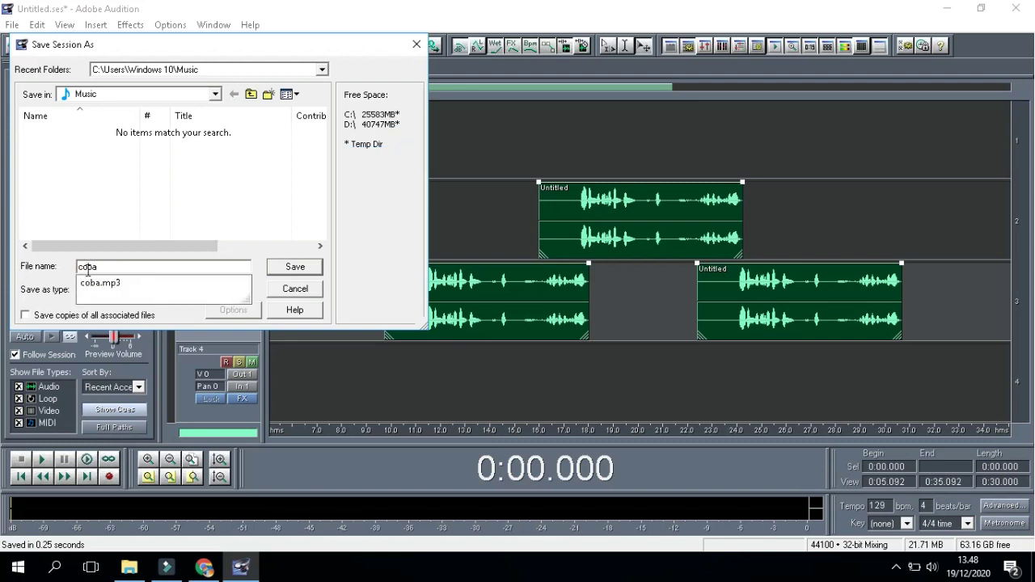
pyautogui.write('.2')
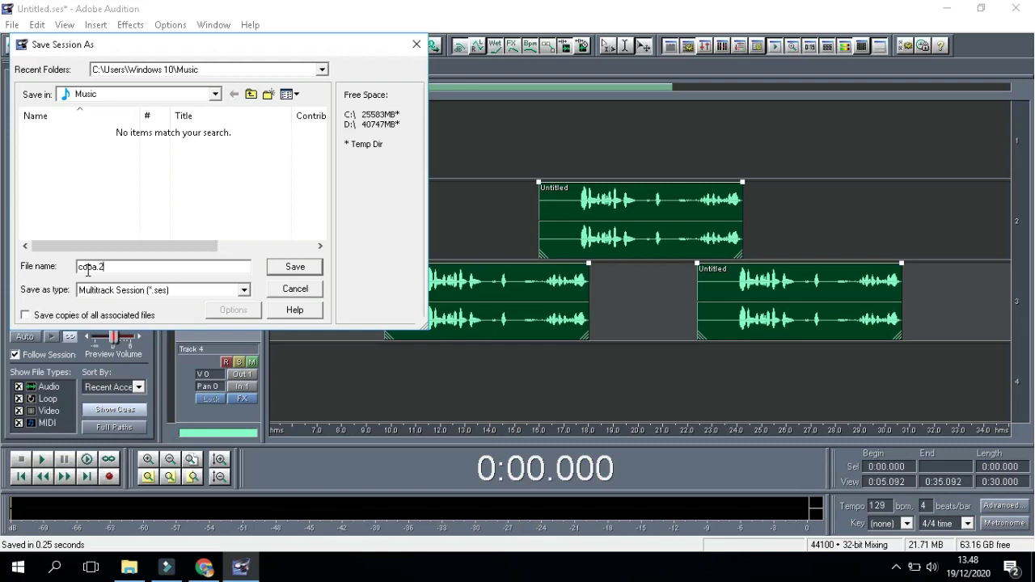
pyautogui.click(290, 270)
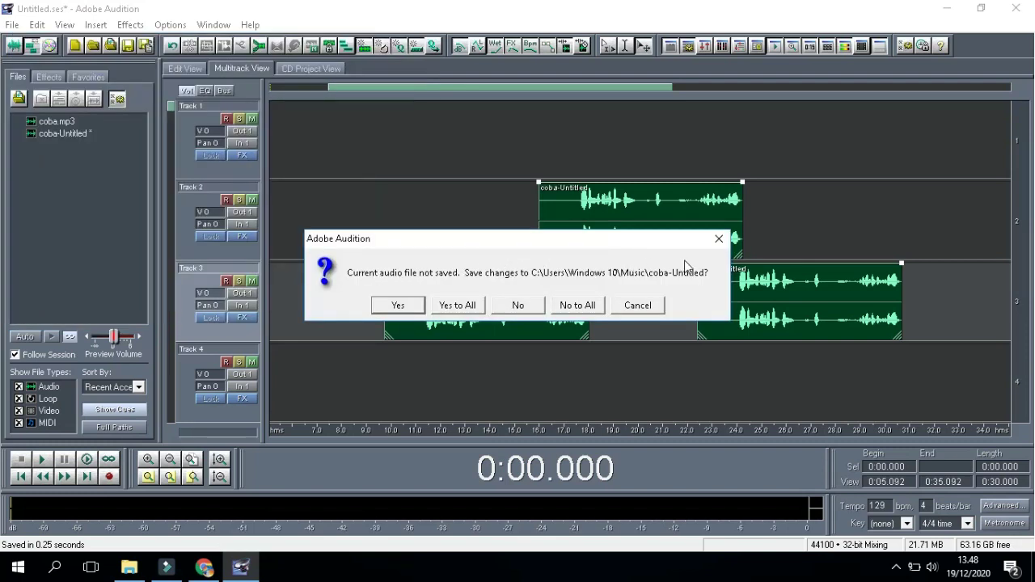
pyautogui.click(577, 306)
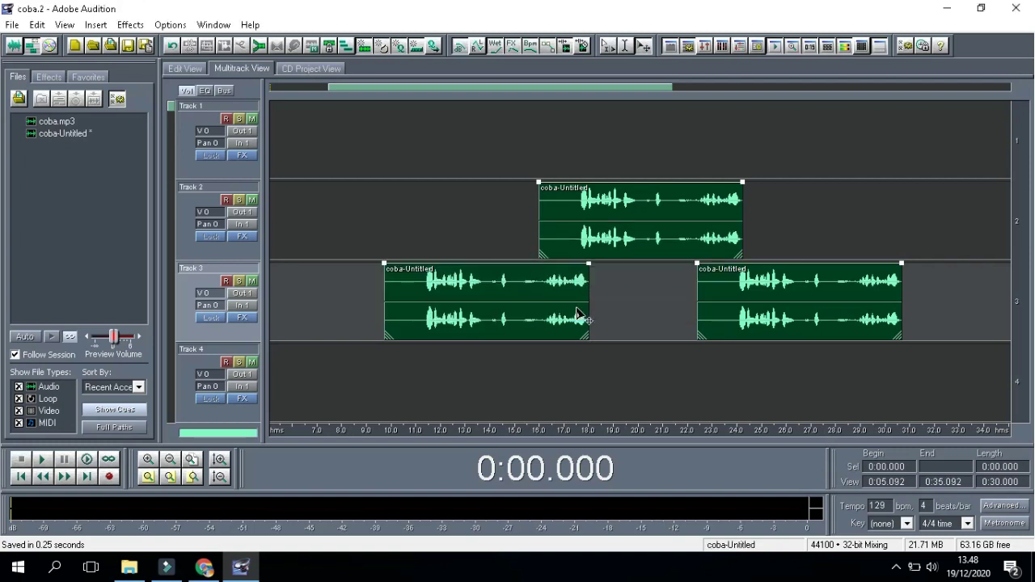